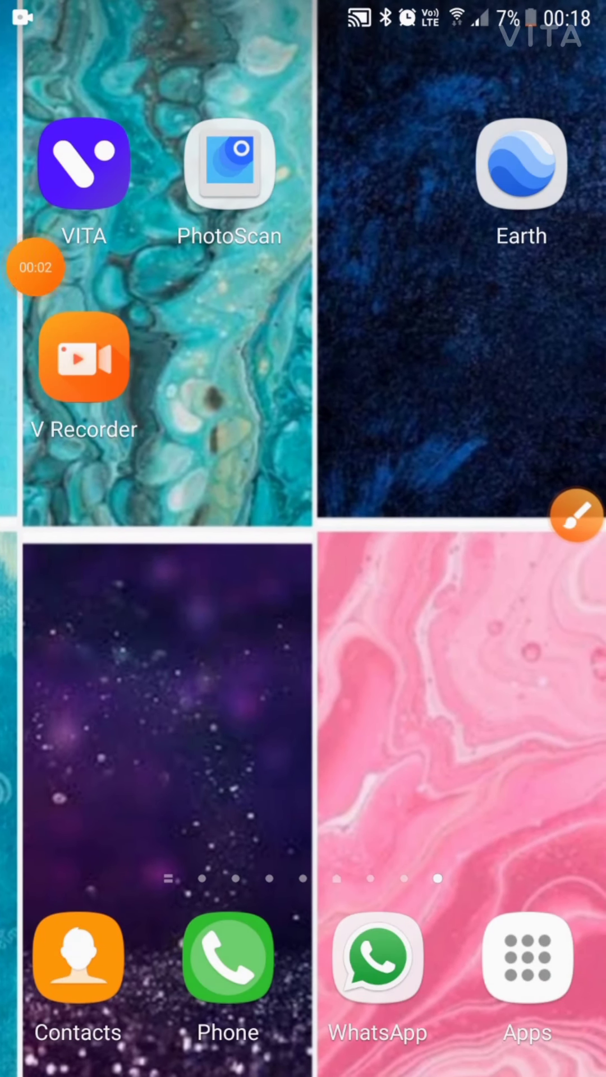
Step: Annotate the New Project banner with a rectangle via the screen recorder, then clear it
click(35, 643)
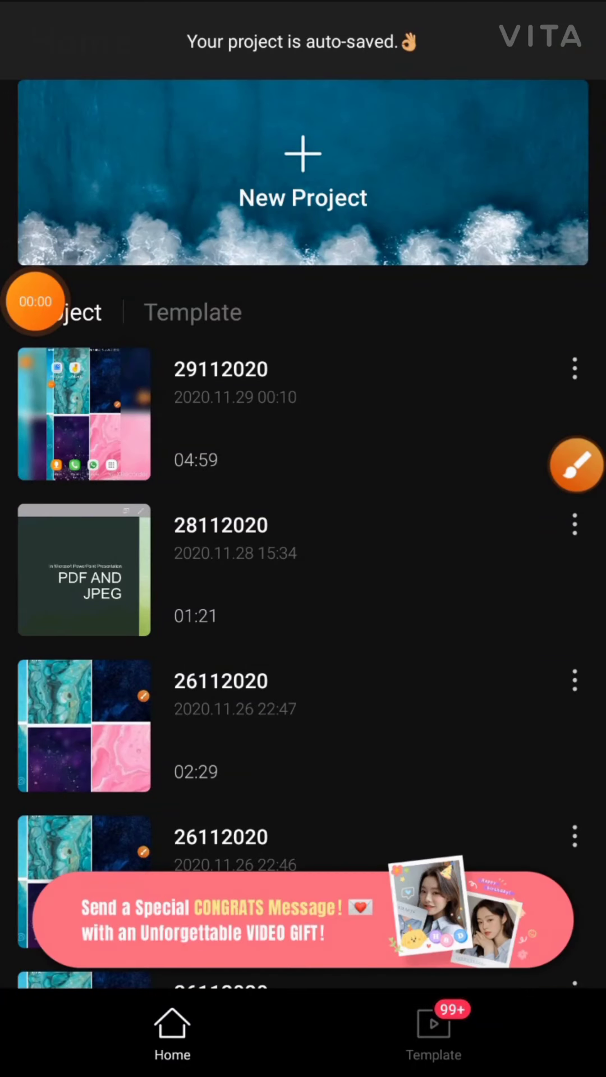
click(396, 990)
mouse_move(38, 87)
mouse_down()
mouse_move(223, 210)
mouse_move(521, 282)
mouse_up()
click(558, 1035)
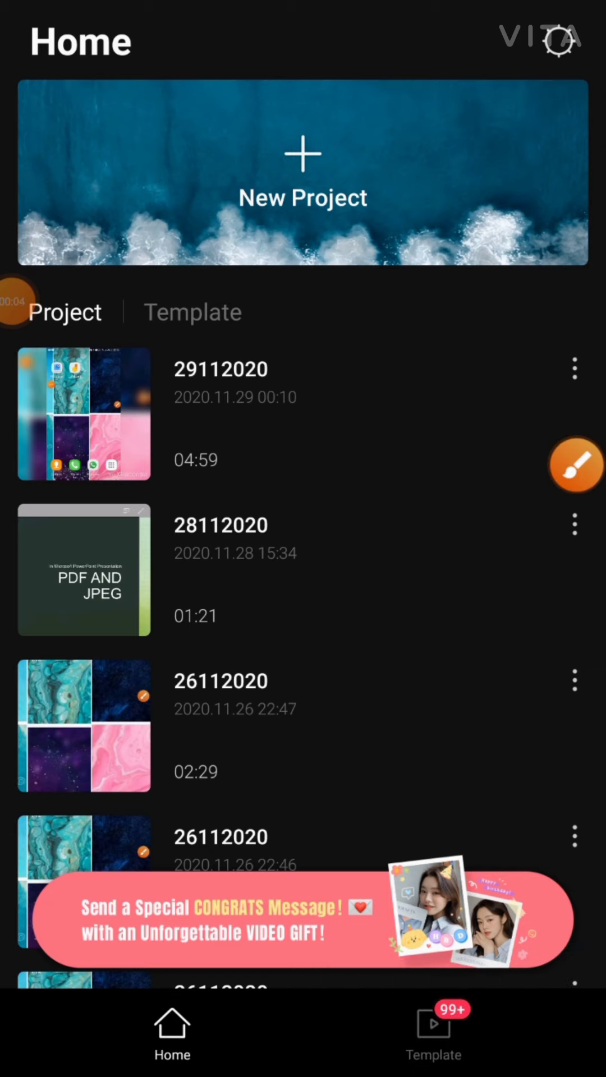
Step: Start a new project from the 04:59 screen-recording video and load it into the editor
click(304, 169)
click(100, 236)
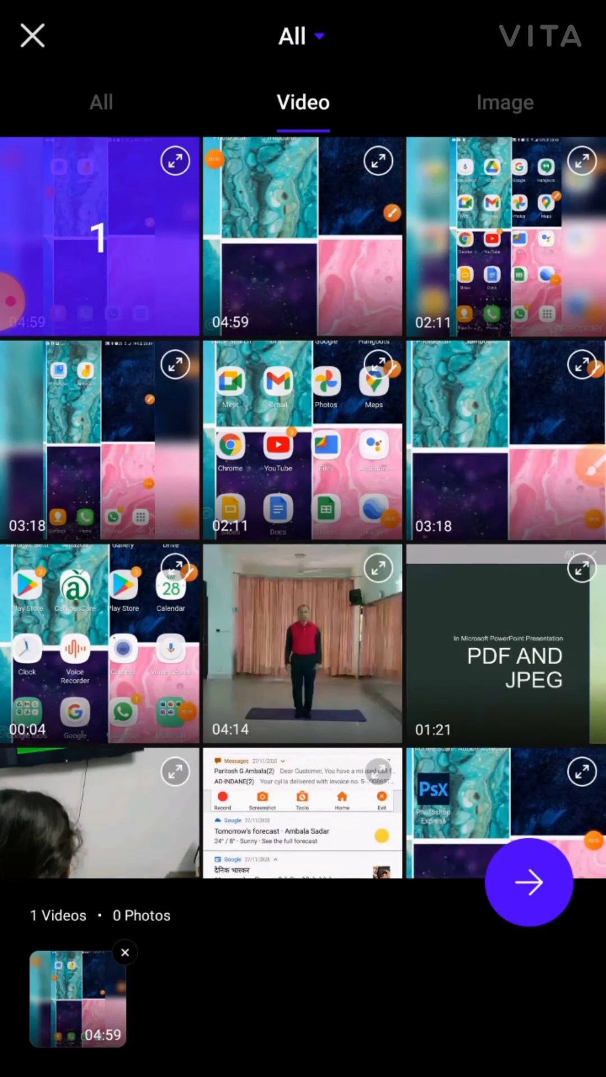
click(529, 882)
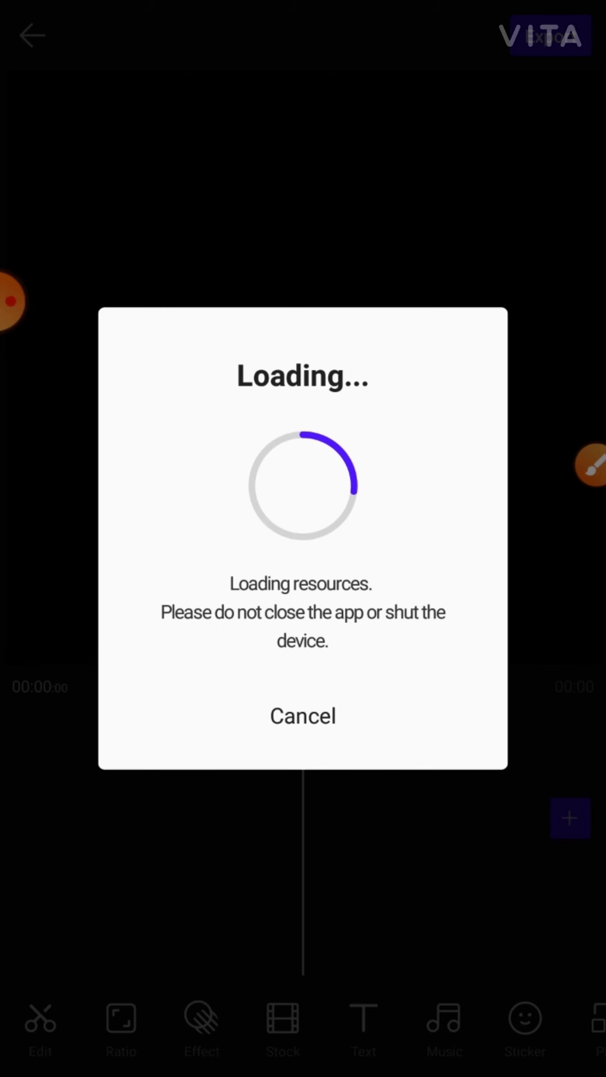
drag(589, 467, 577, 392)
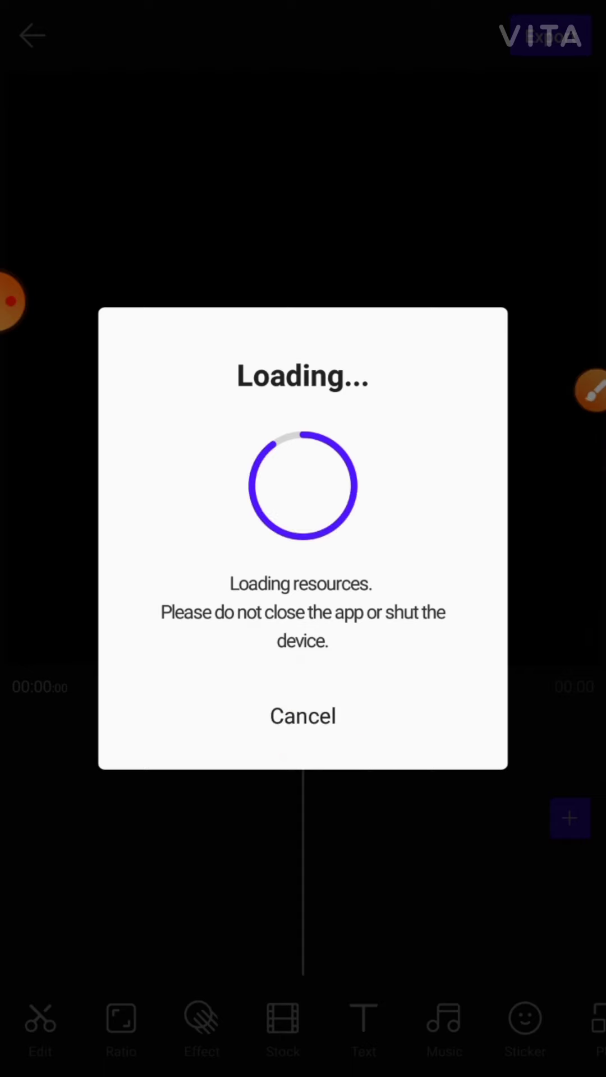
scroll(303, 1031, right, 3)
scroll(303, 1030, left, 3)
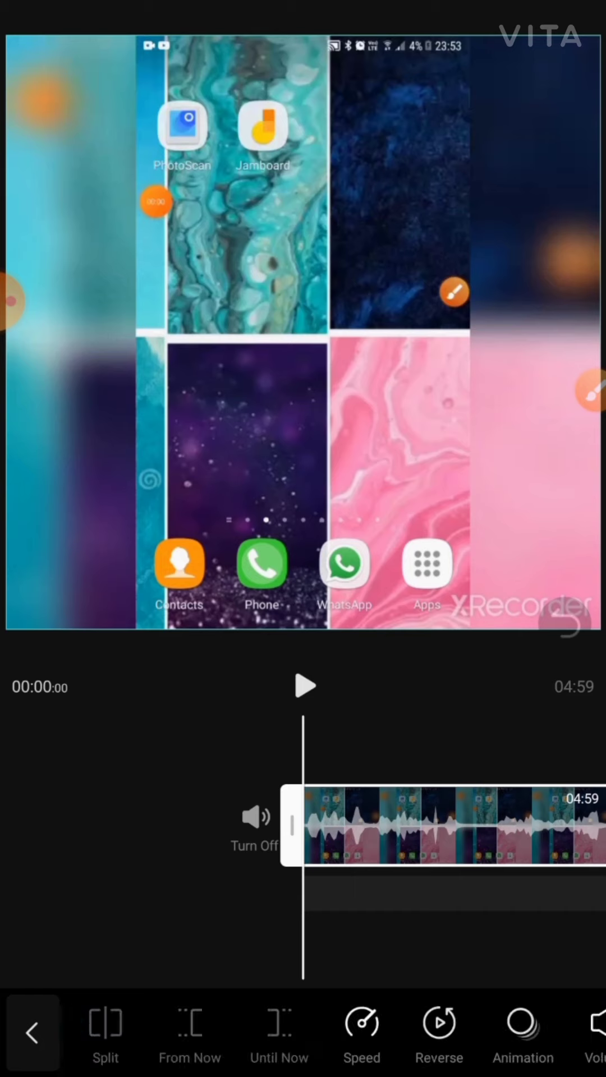
Step: Bring up the clip's Speed settings and touch the speed slider, leaving it at 1.0x
click(354, 1030)
mouse_move(303, 931)
mouse_down()
mouse_move(47, 931)
mouse_move(559, 931)
mouse_move(303, 931)
mouse_up()
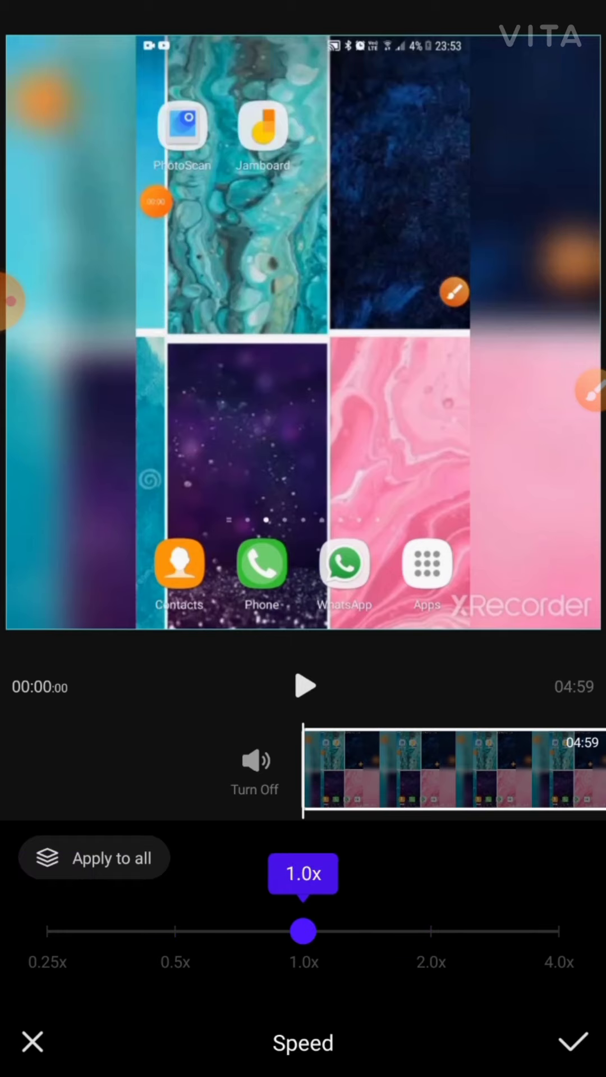
Step: Confirm the speed setting and reverse the 4:59 clip so it plays backwards
click(572, 1042)
click(439, 1022)
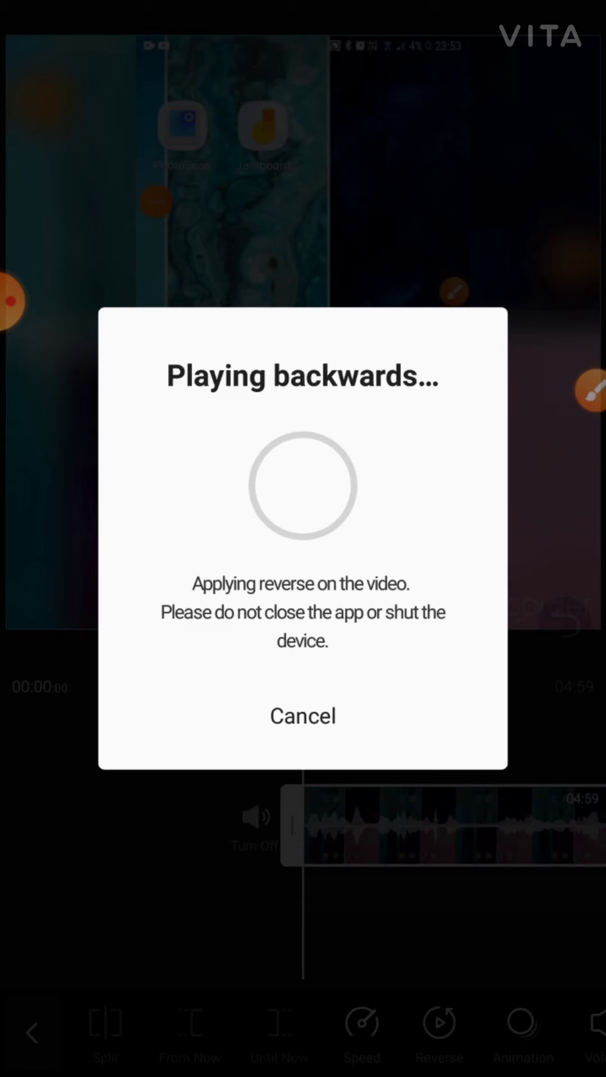
Step: Sketch smiley annotations over the reverse progress ring and clear them while processing
click(589, 391)
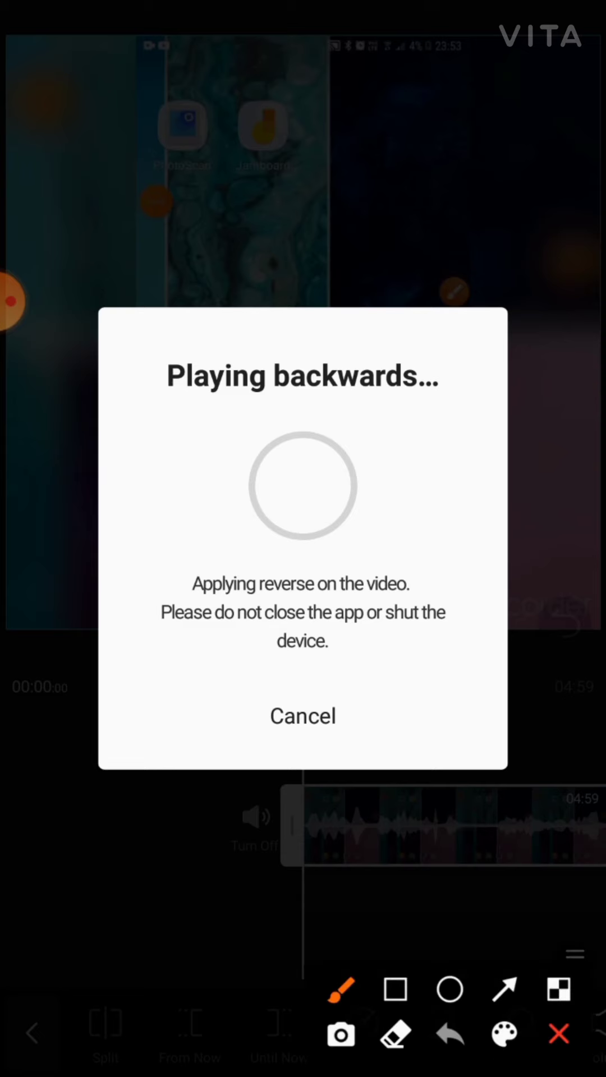
click(11, 301)
click(35, 302)
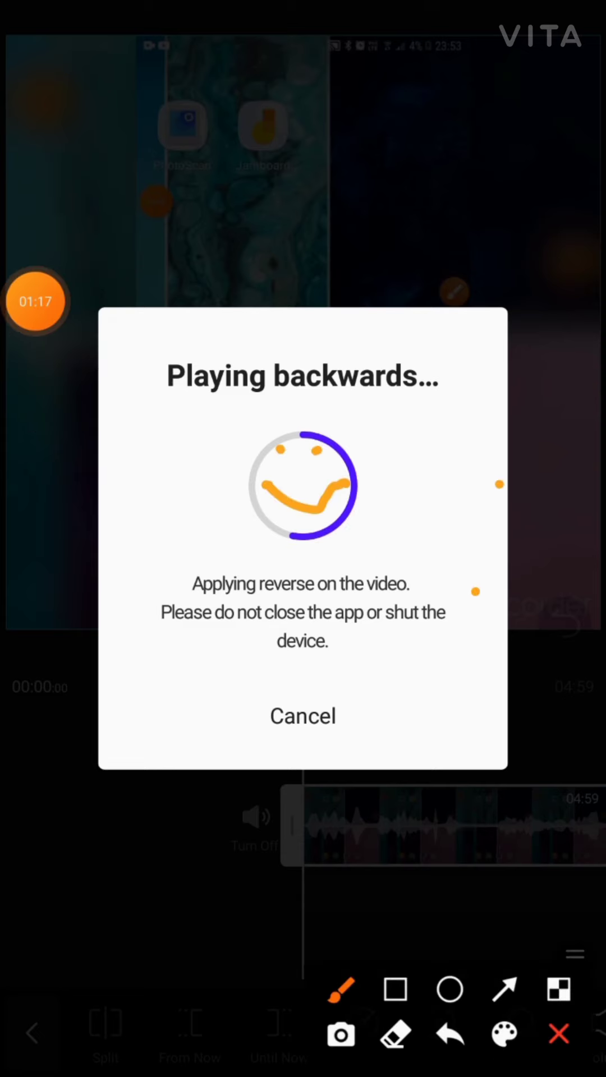
click(105, 343)
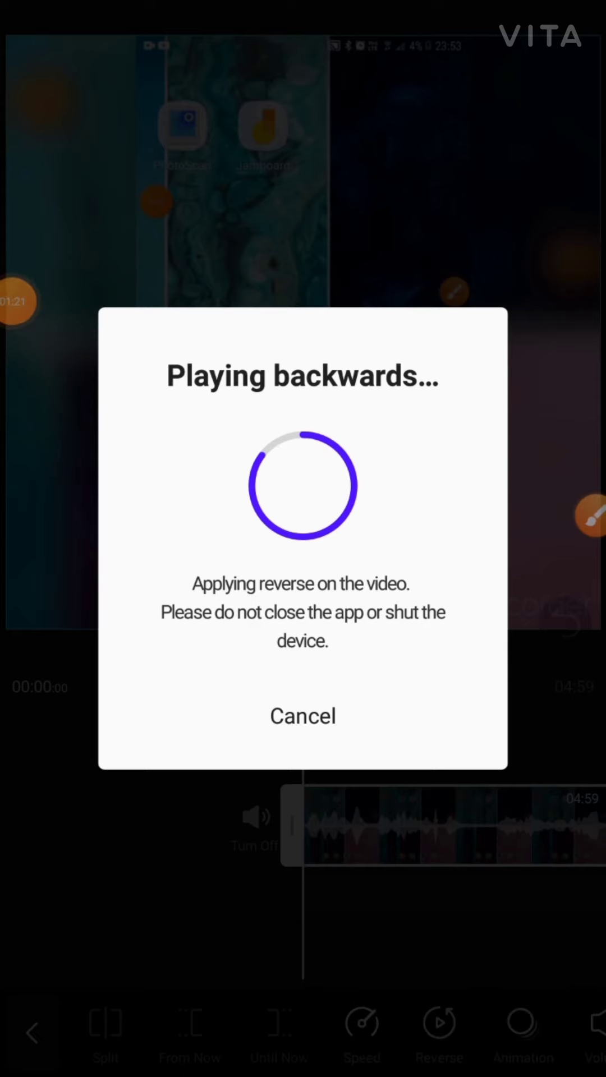
click(17, 302)
click(36, 301)
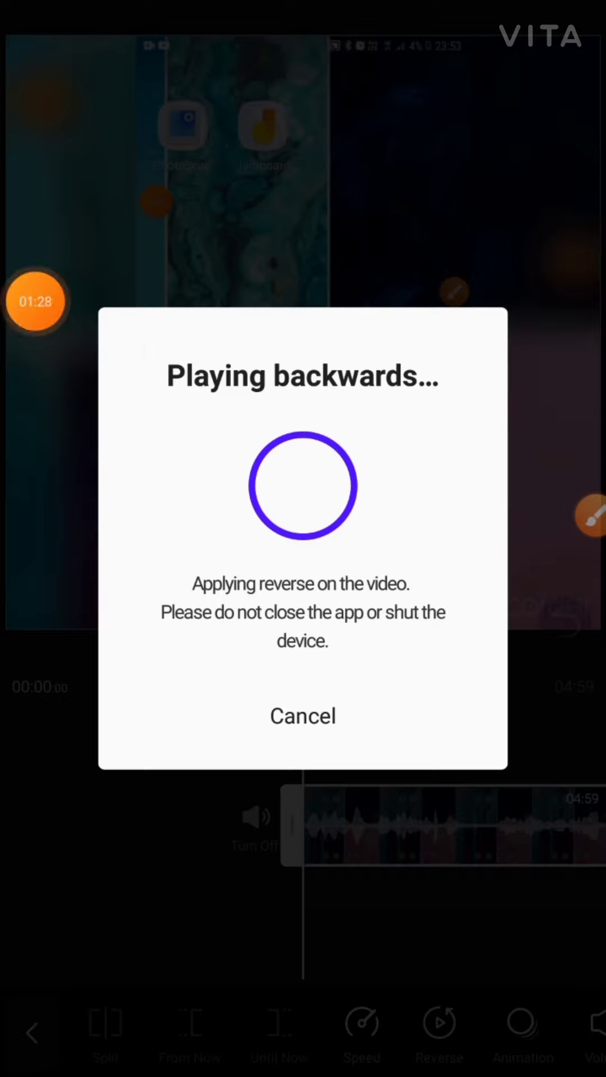
click(35, 301)
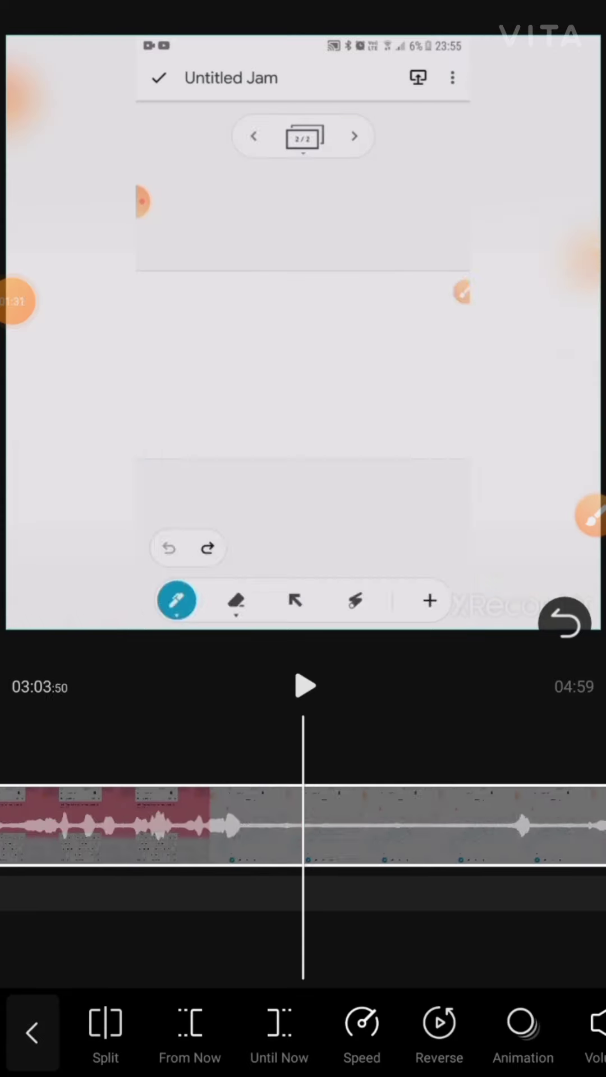
Step: Give the clip a Fade In entry animation from the Frame In options
click(523, 1023)
click(212, 1022)
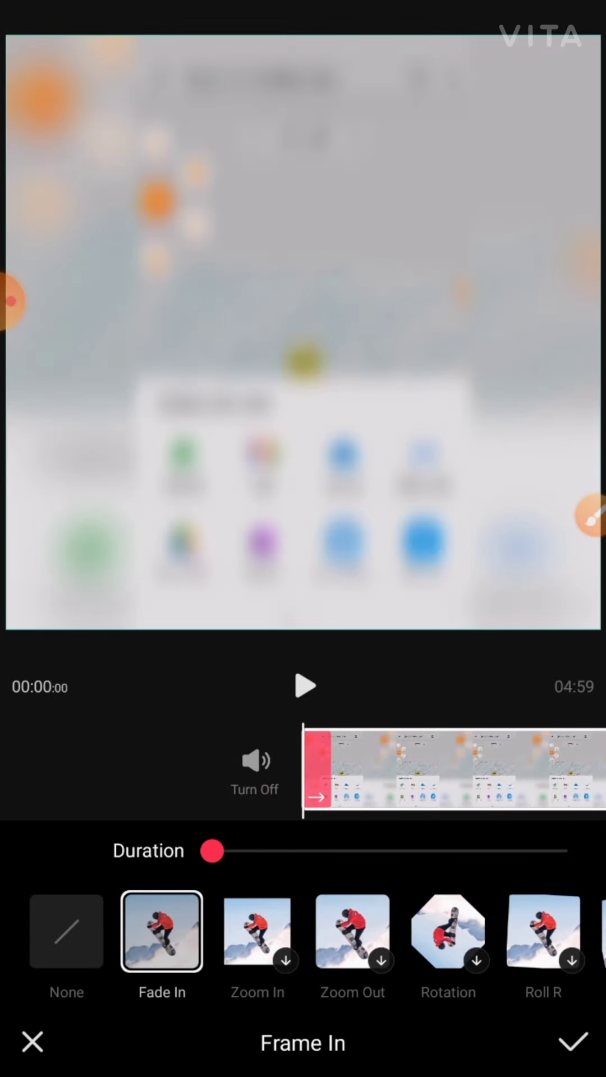
click(572, 1042)
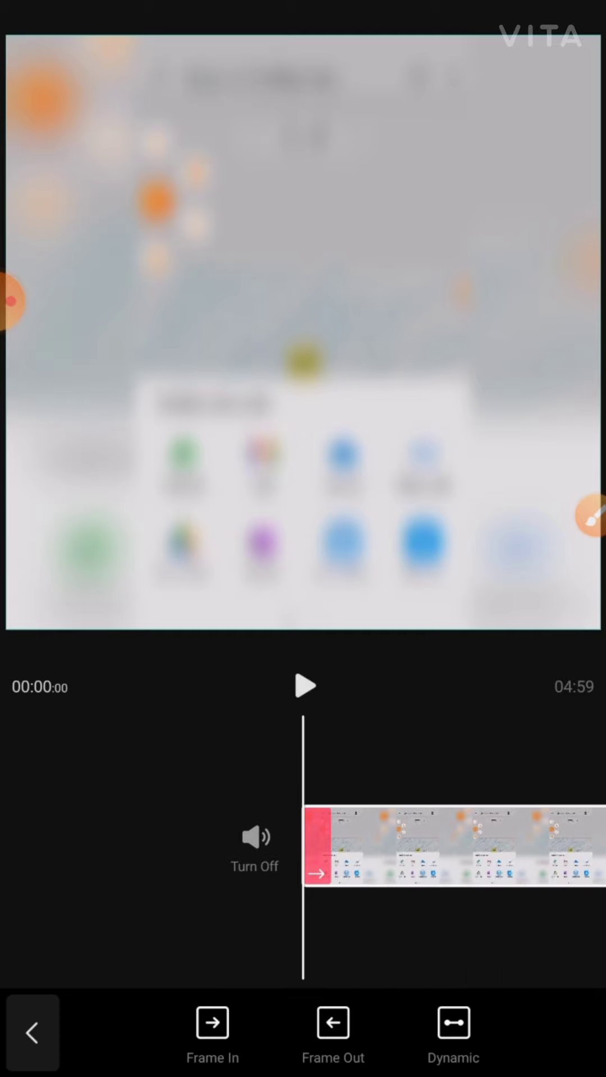
Step: Browse the Frame Out exit animations and download one to try
click(333, 1030)
drag(421, 935, 370, 934)
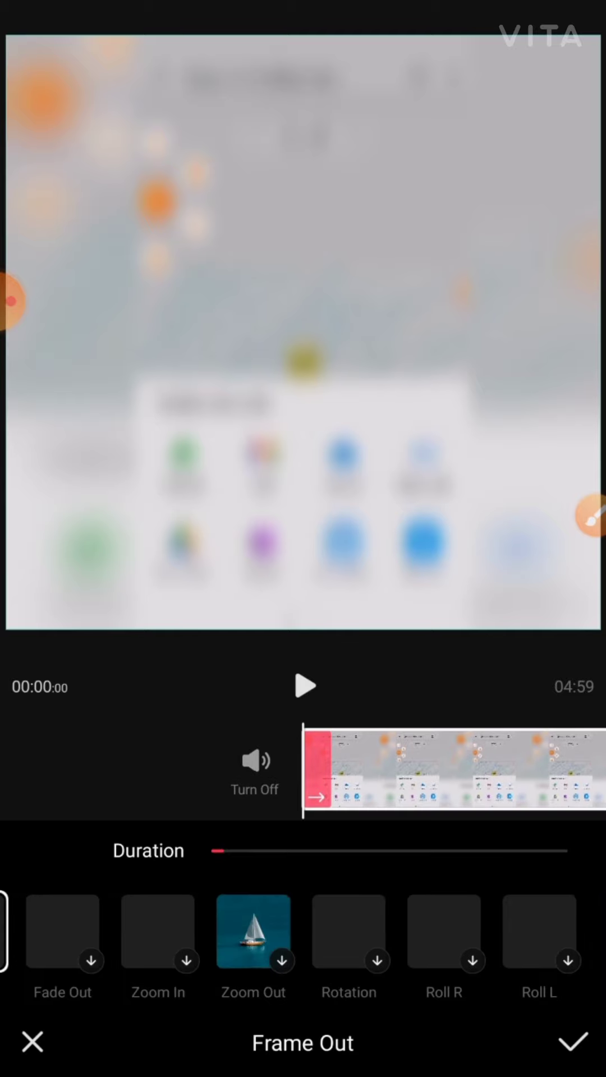
click(348, 933)
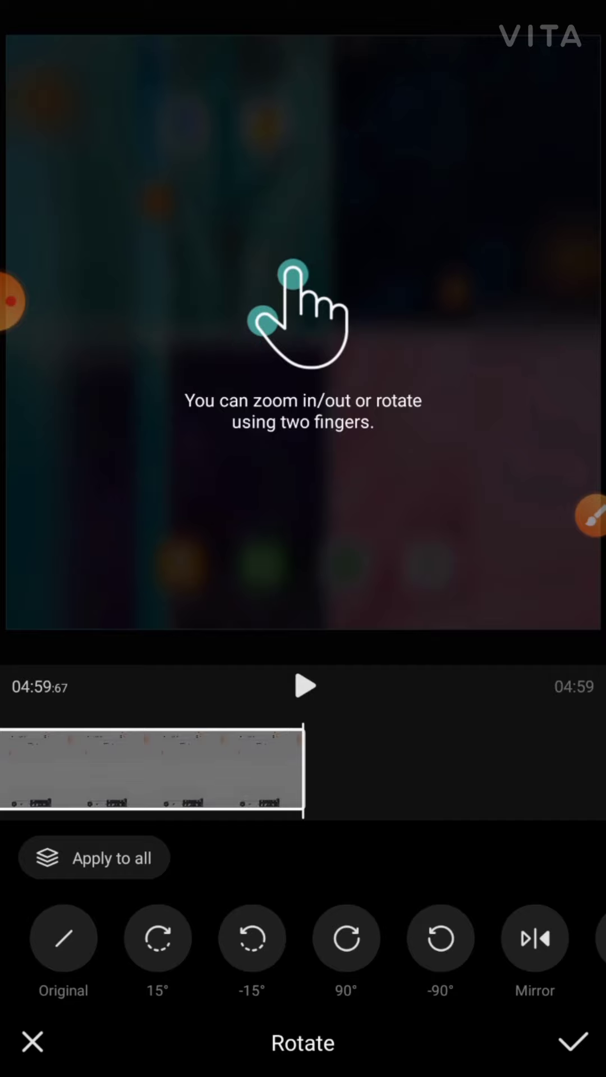
Step: Leave rotation and adjust the clip's scale so it sits tilted and smaller in the frame
click(33, 1042)
click(560, 1031)
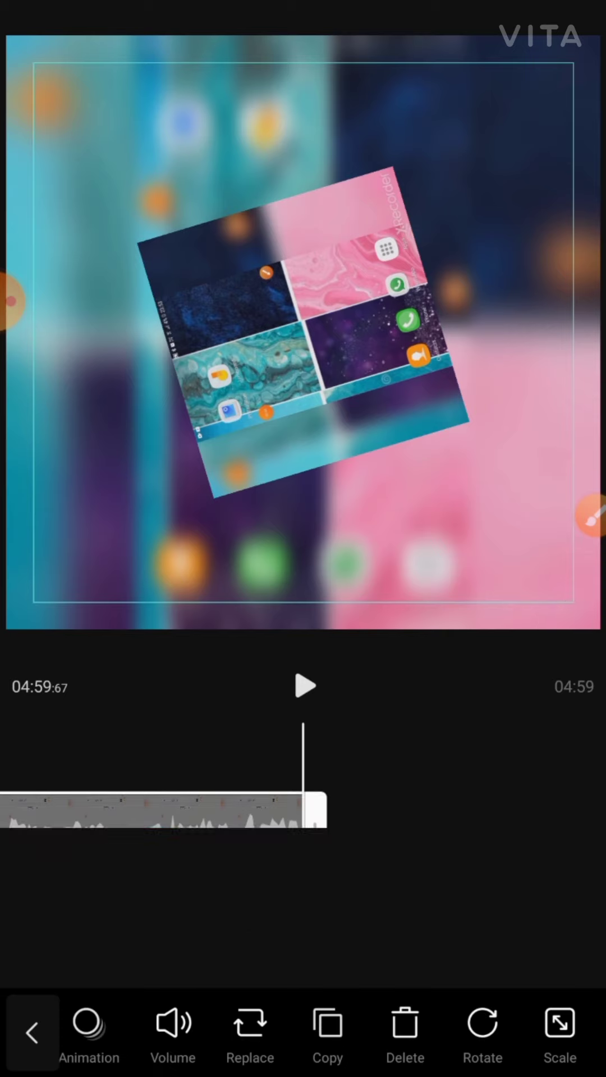
Step: Set the whole project to a square 1:1 aspect ratio
click(32, 1031)
click(121, 1026)
click(156, 938)
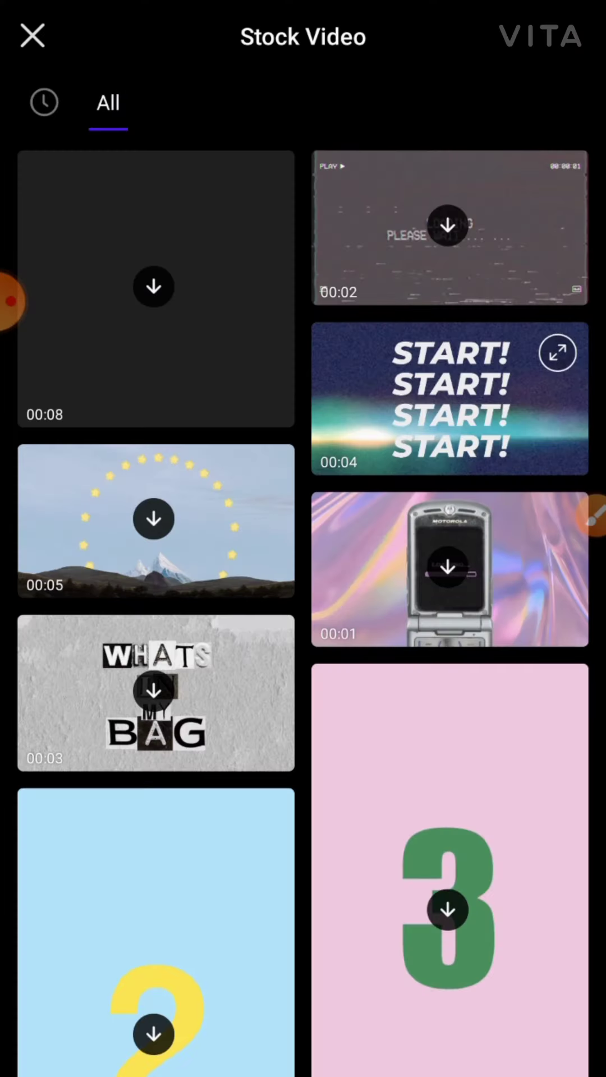
Step: Append the START! stock clip to the project and scrub playback onto it
click(447, 384)
click(530, 880)
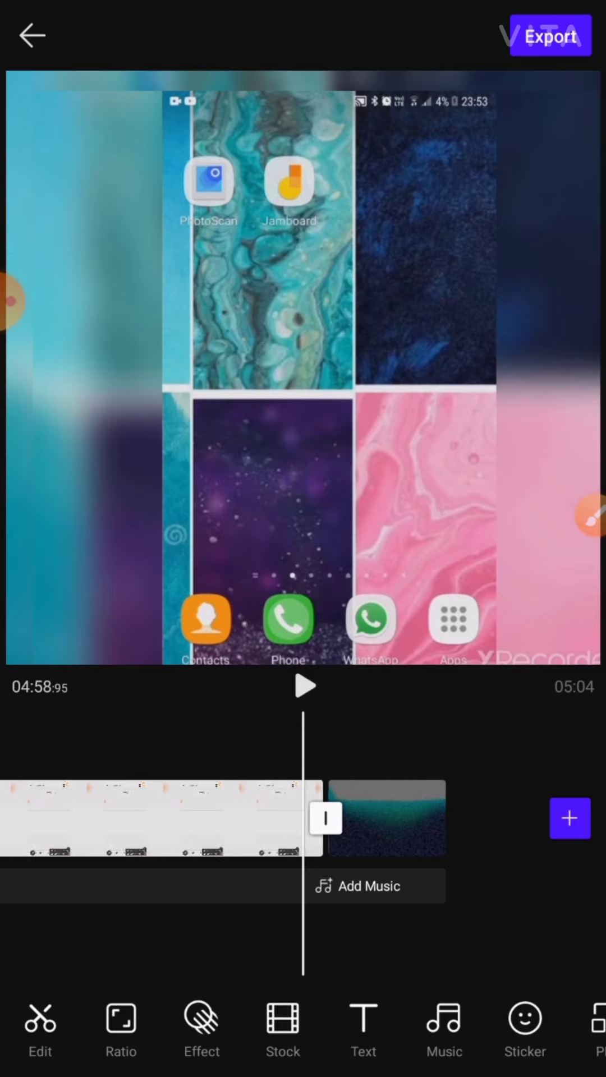
drag(378, 820, 232, 821)
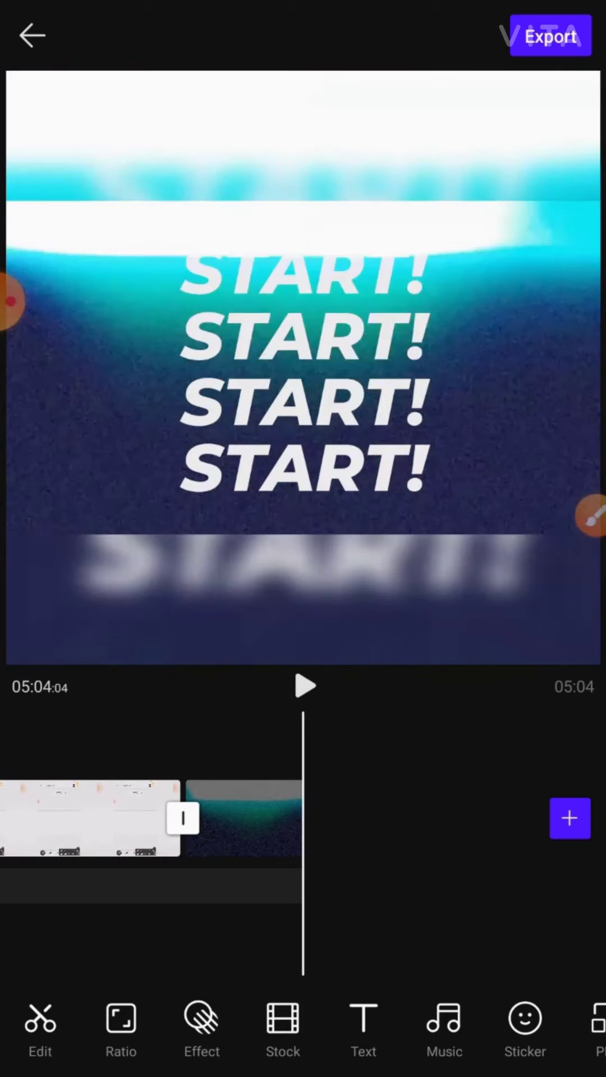
Step: Append the film countdown stock clip after it from the Stock library
click(283, 1026)
scroll(302, 590, down, 5)
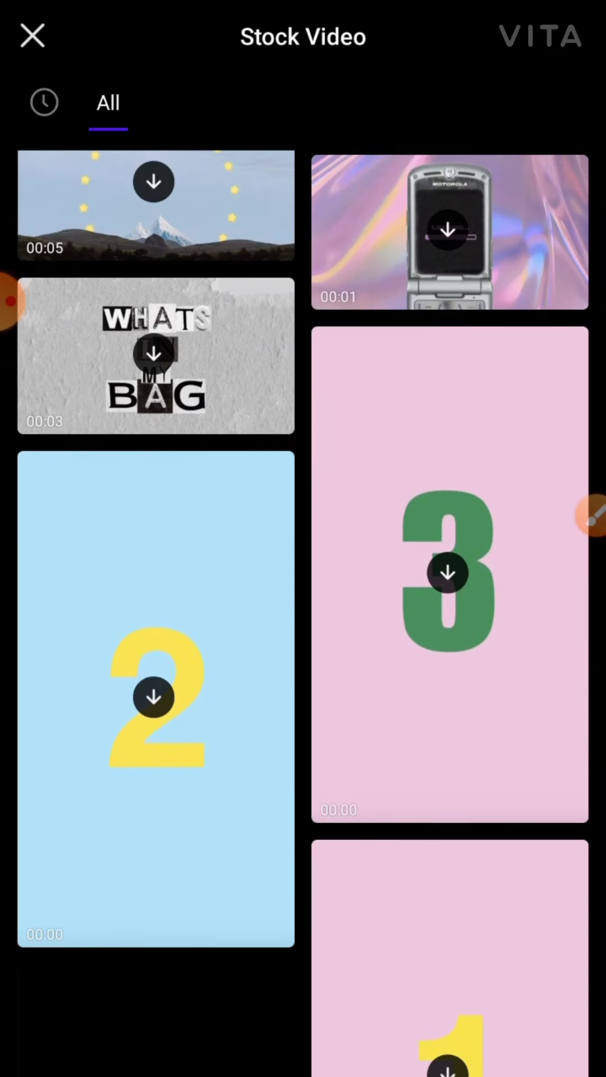
scroll(303, 589, down, 5)
scroll(303, 589, down, 3)
click(155, 656)
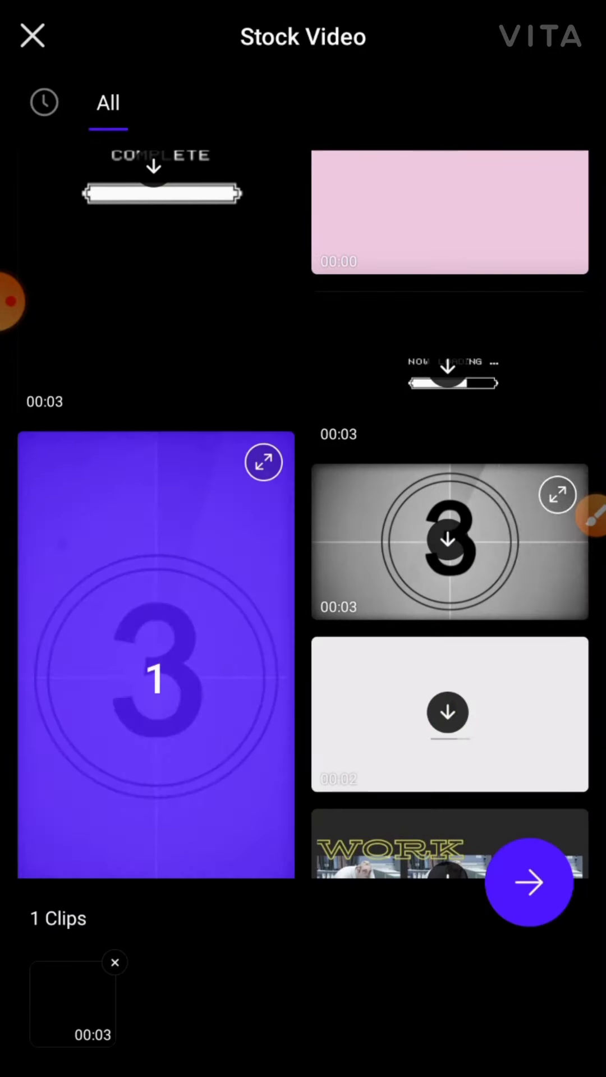
click(530, 882)
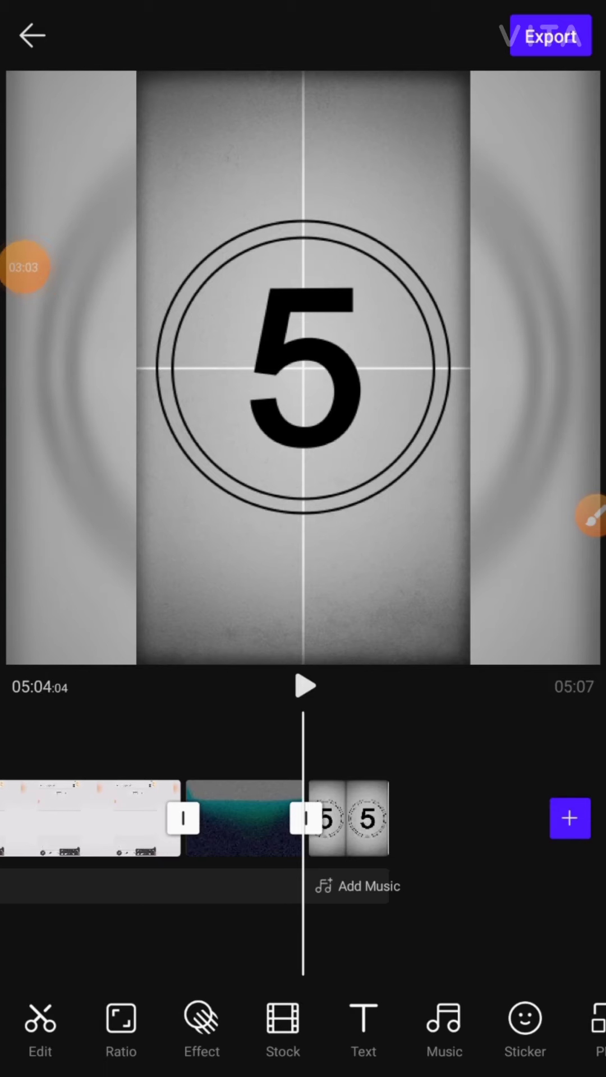
click(444, 1026)
Step: Add the Pop! Pop! track from the VLOG category as the project's background music
click(137, 1049)
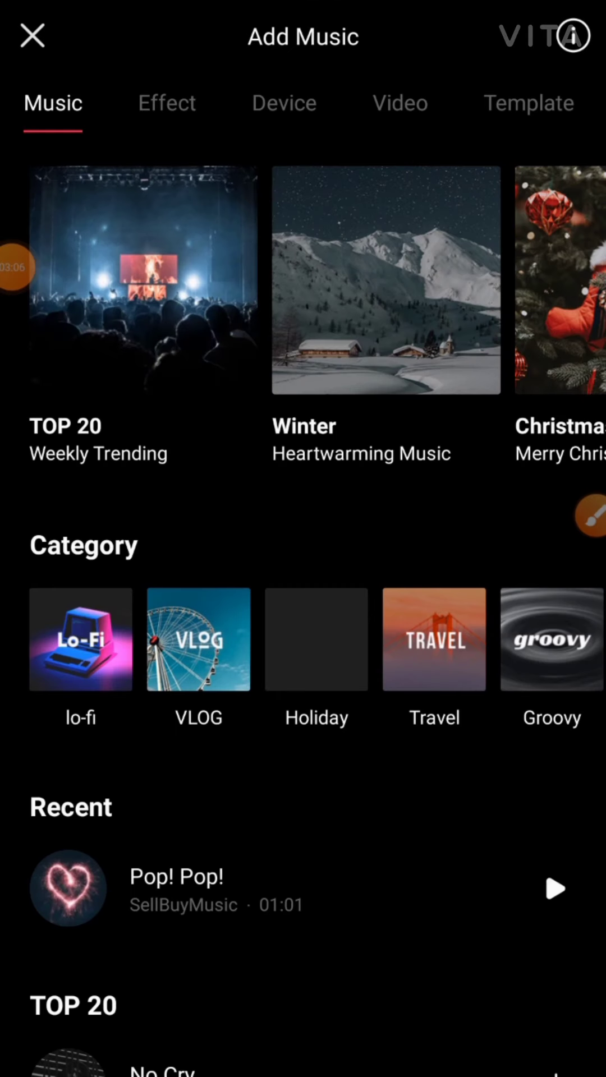
click(199, 649)
click(555, 336)
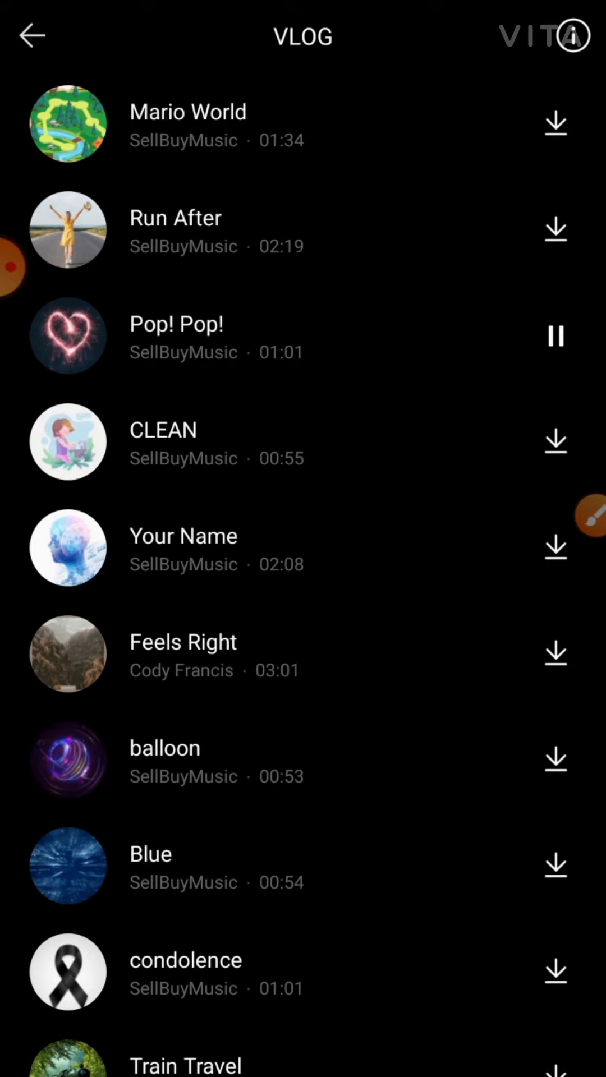
click(253, 337)
click(524, 643)
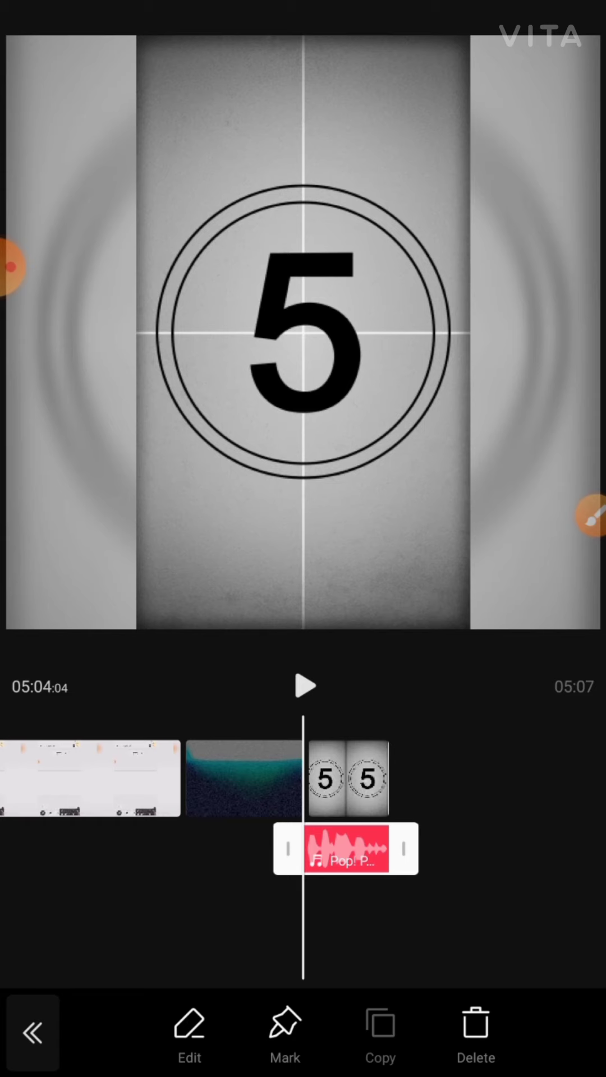
Step: Browse the Video, Device and Template audio sources without adding anything, then return to editing
click(34, 1031)
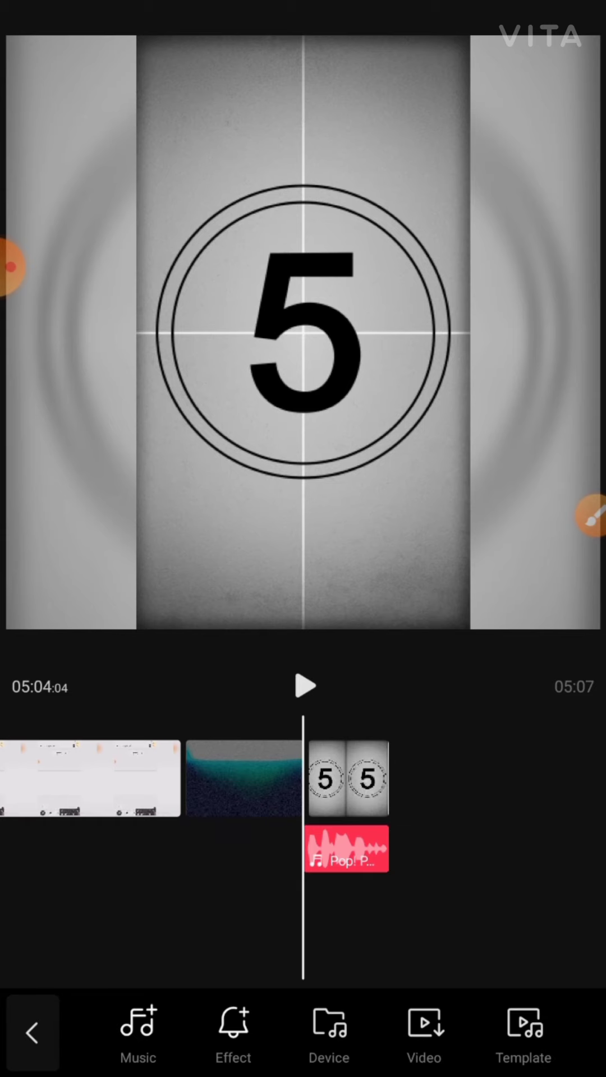
click(138, 1035)
click(399, 103)
click(285, 103)
click(33, 36)
click(529, 1032)
click(35, 36)
click(34, 1031)
scroll(303, 1027, right, 5)
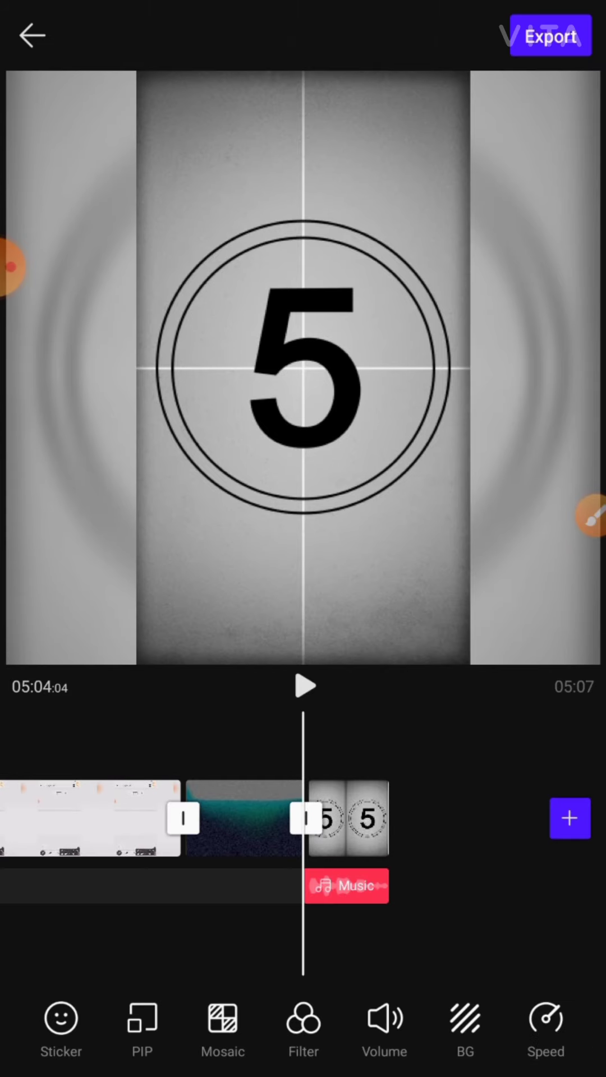
click(300, 1023)
click(160, 938)
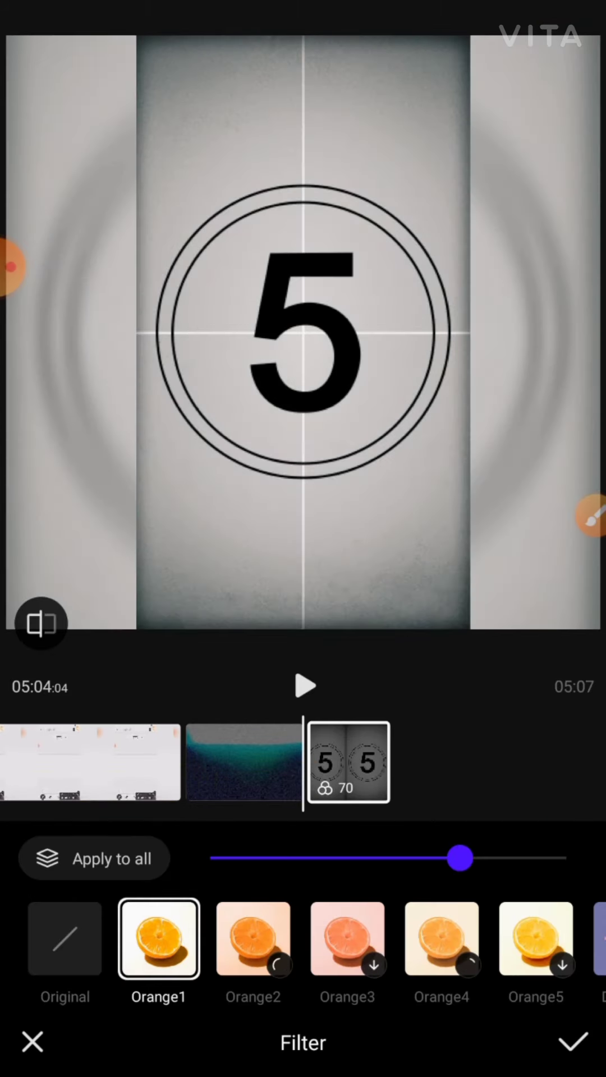
click(253, 938)
click(65, 938)
click(442, 939)
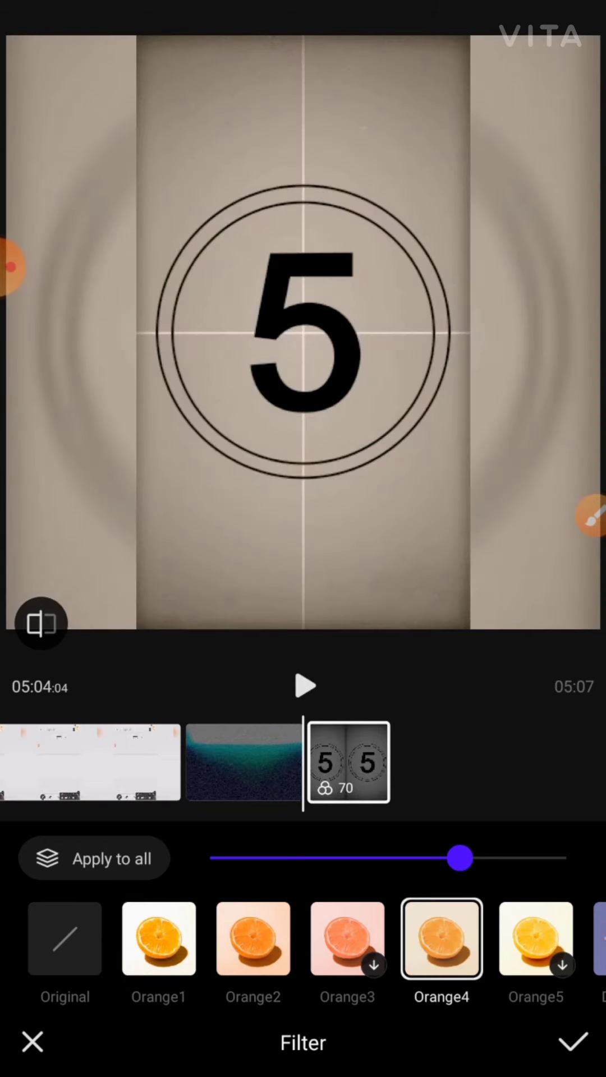
click(572, 1043)
click(545, 1022)
click(33, 1044)
scroll(303, 1026, right, 3)
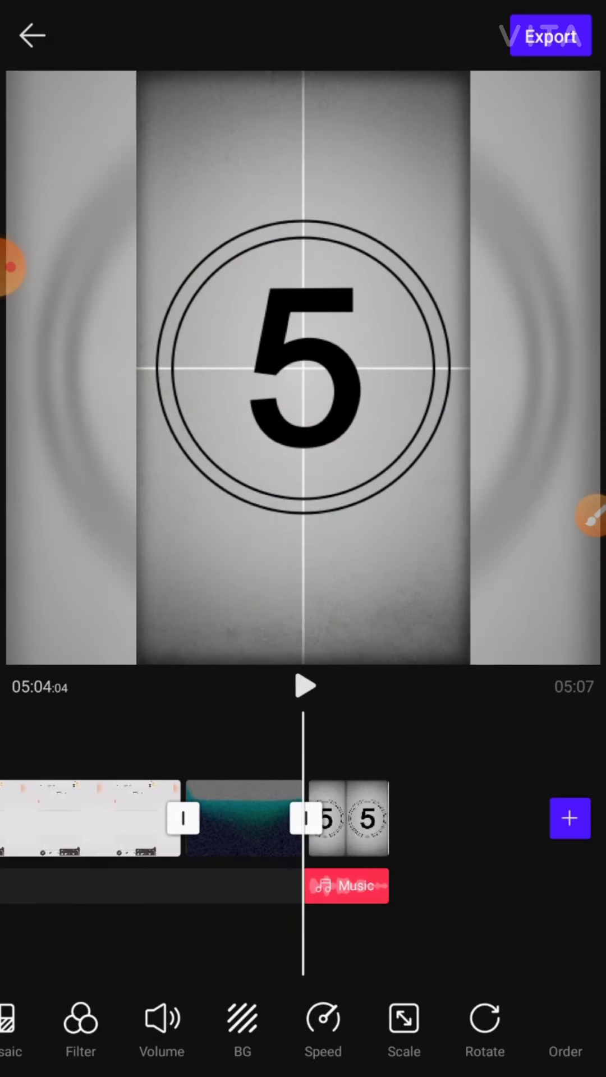
scroll(303, 1026, left, 3)
click(223, 1022)
click(173, 750)
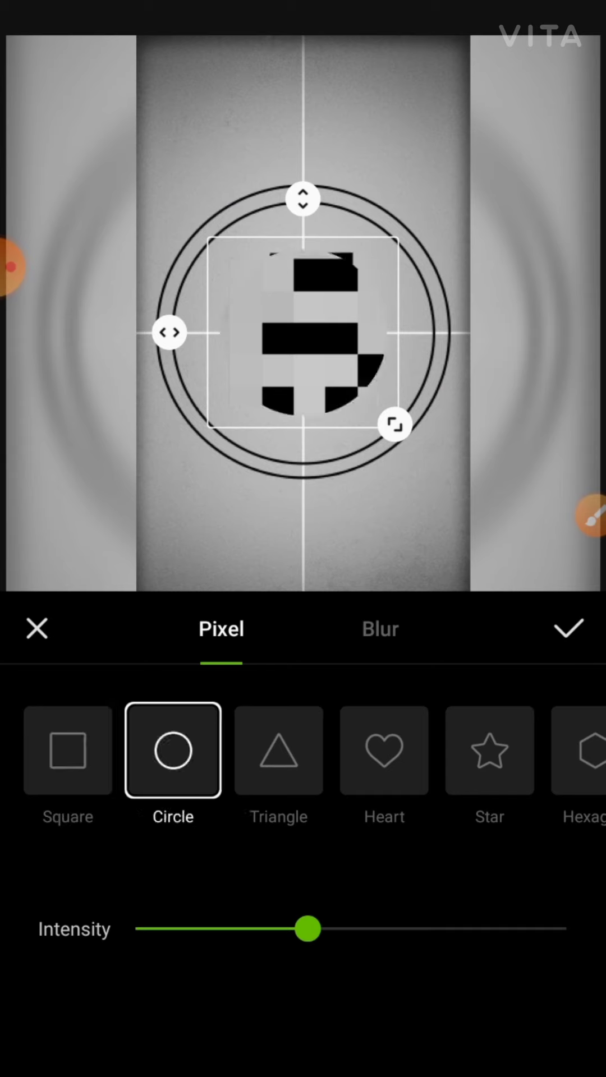
click(278, 750)
click(68, 750)
click(38, 629)
click(34, 1031)
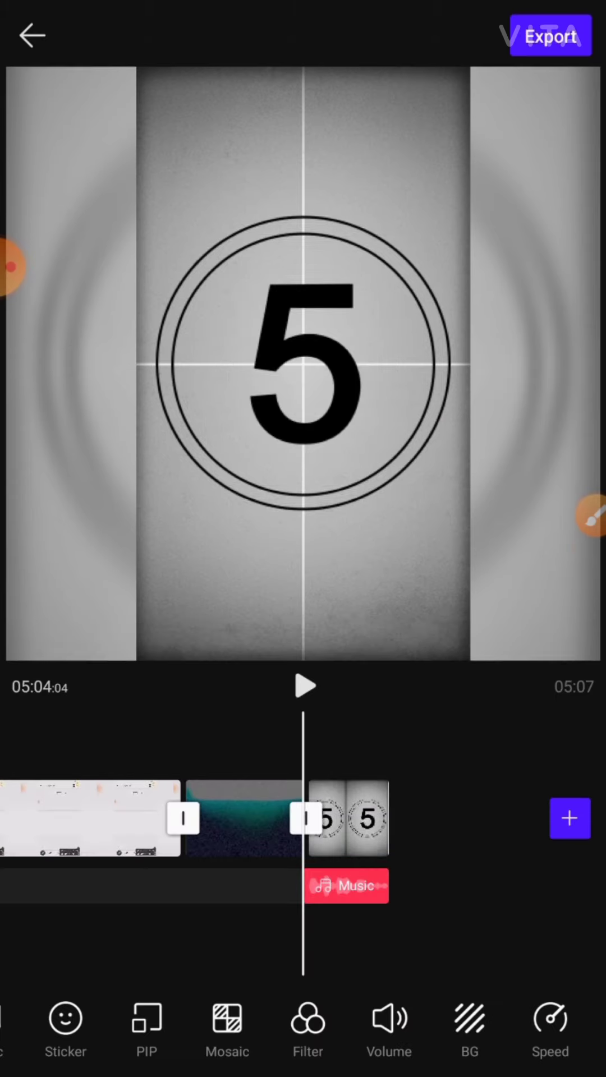
scroll(303, 1027, right, 3)
click(82, 1023)
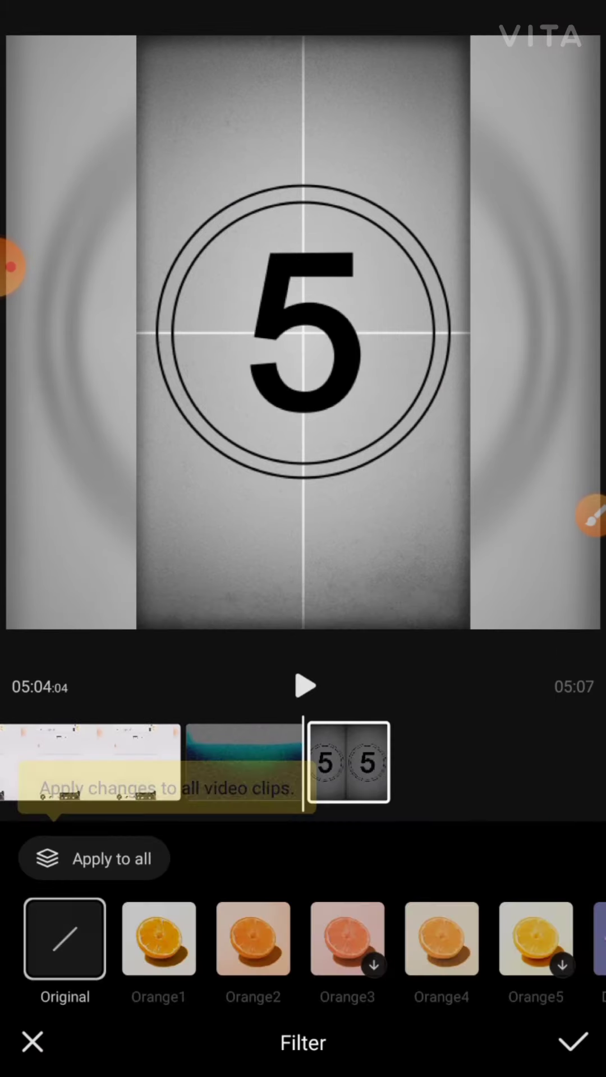
click(34, 1039)
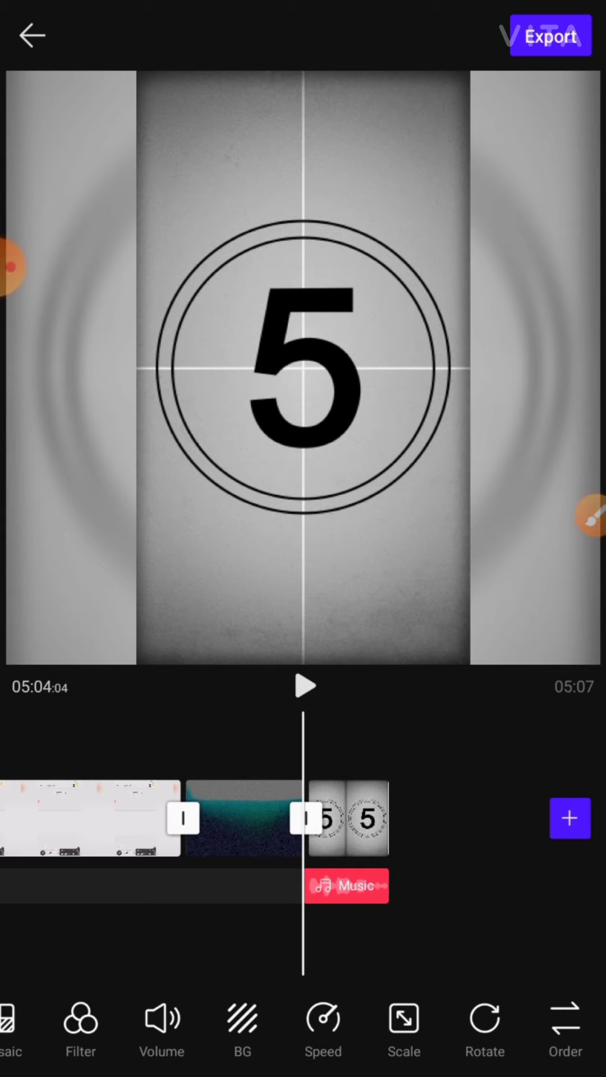